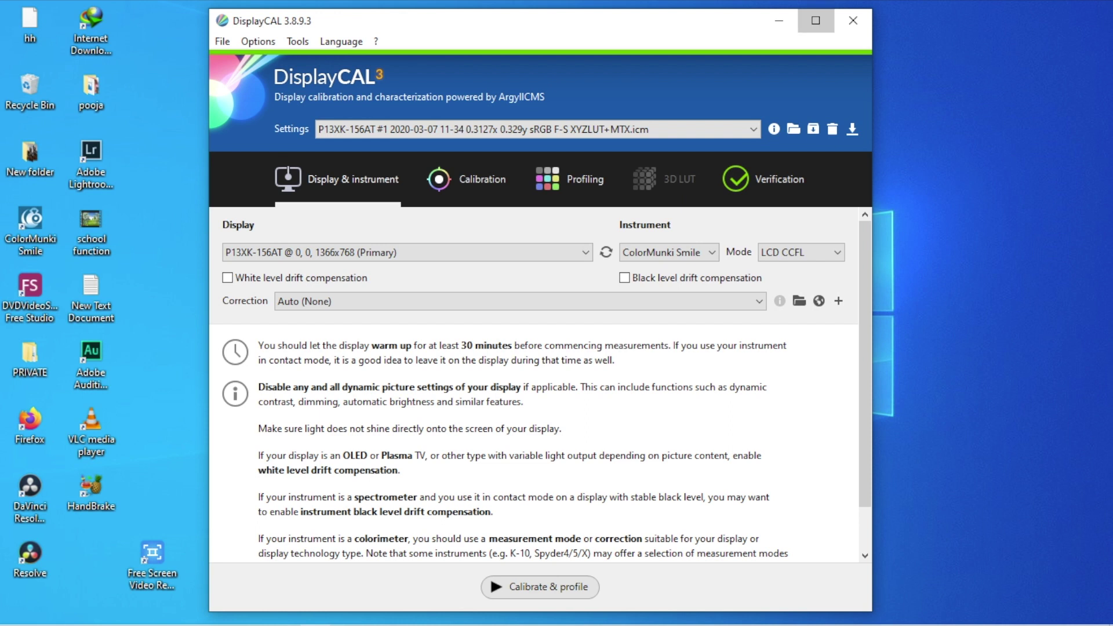
Maximize DisplayCAL, decline the contribution request, and browse the Tools instrument menu without choosing anything.
left_click(816, 20)
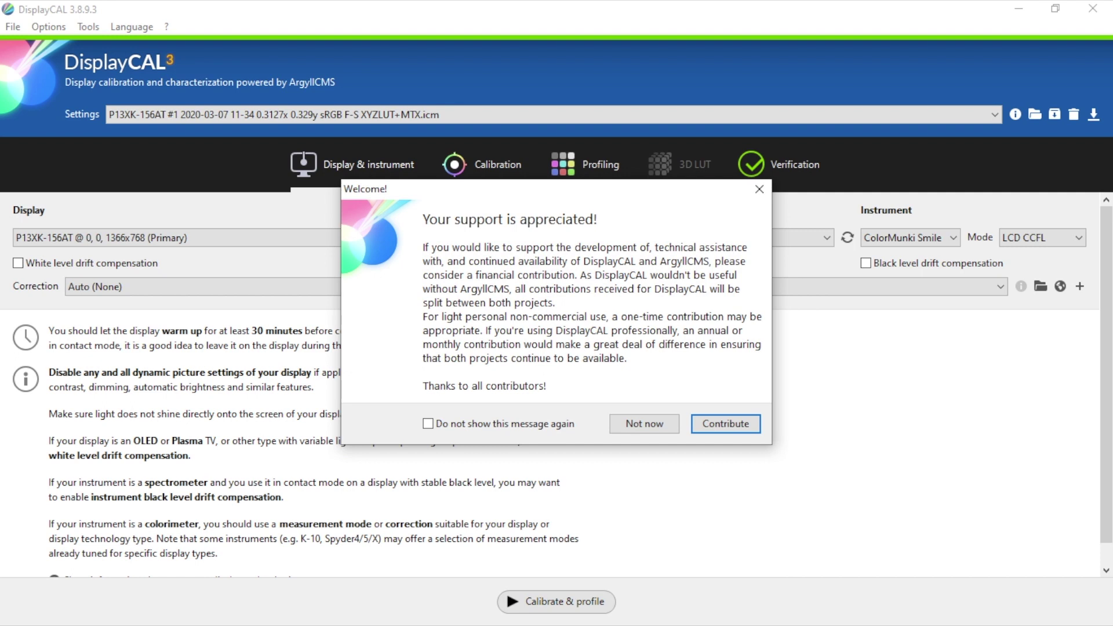
left_click(645, 424)
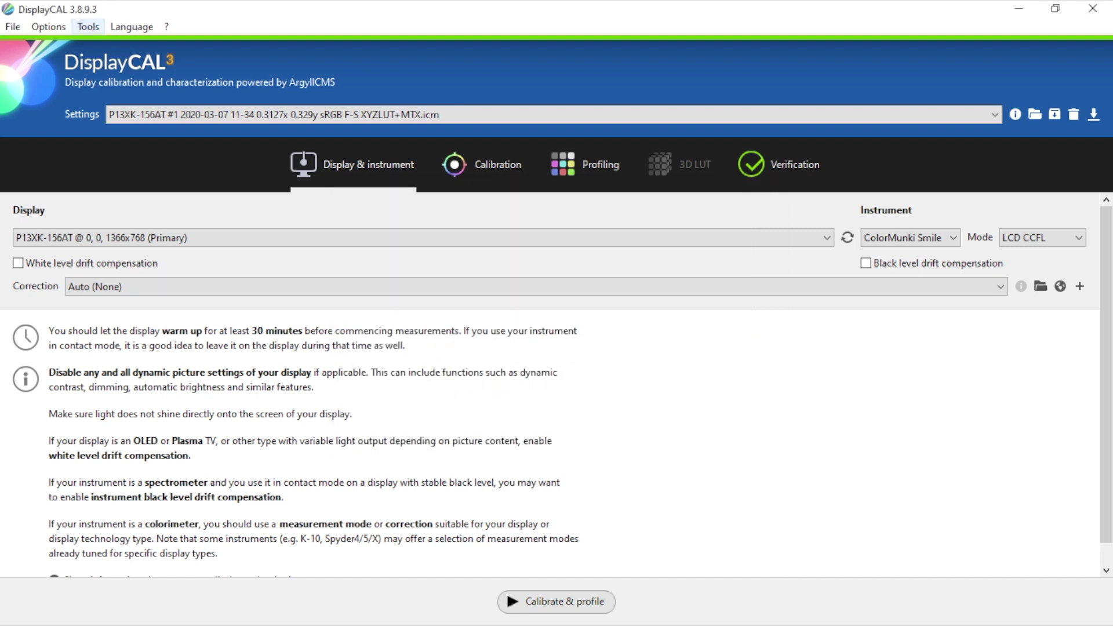
left_click(88, 26)
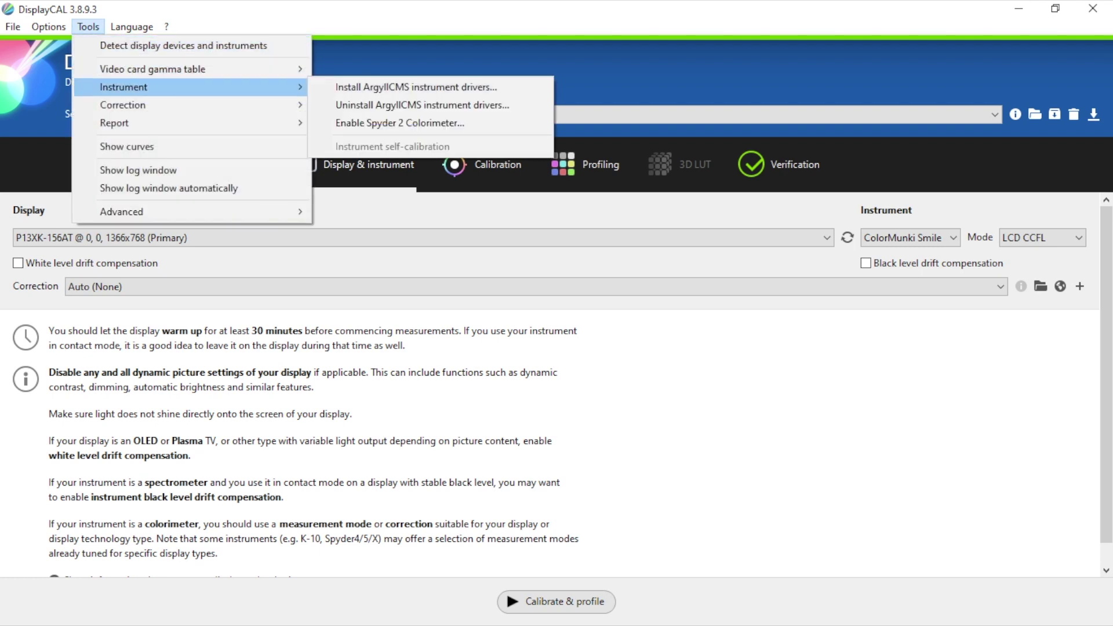
key("Right")
key("Escape")
key("Escape")
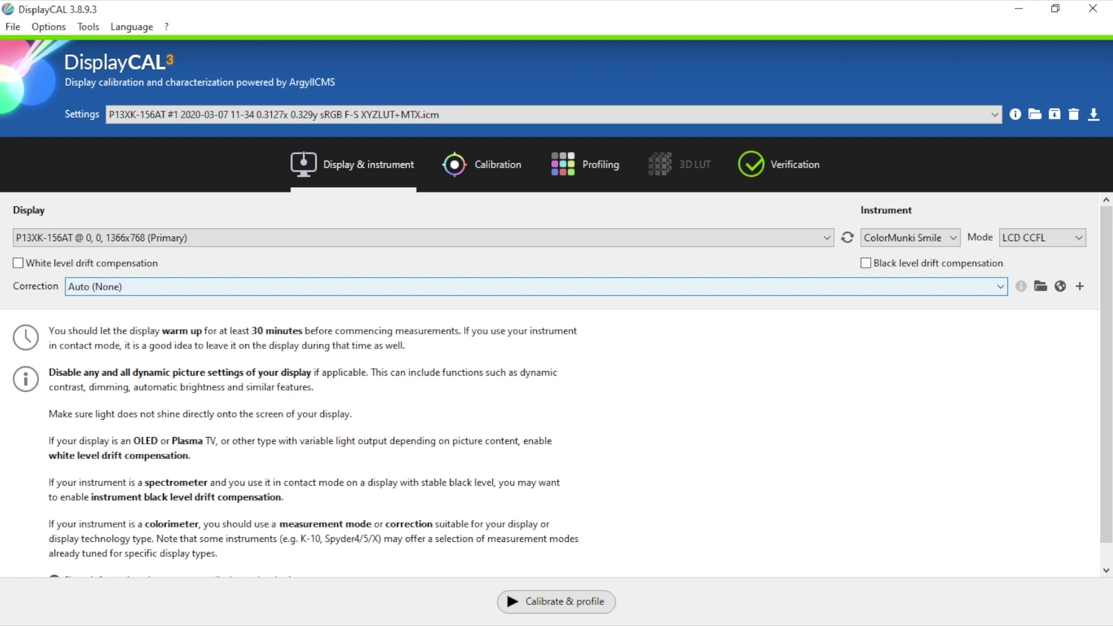
Keep the Auto (None) colorimeter correction and select the sRGB settings preset.
left_click(535, 286)
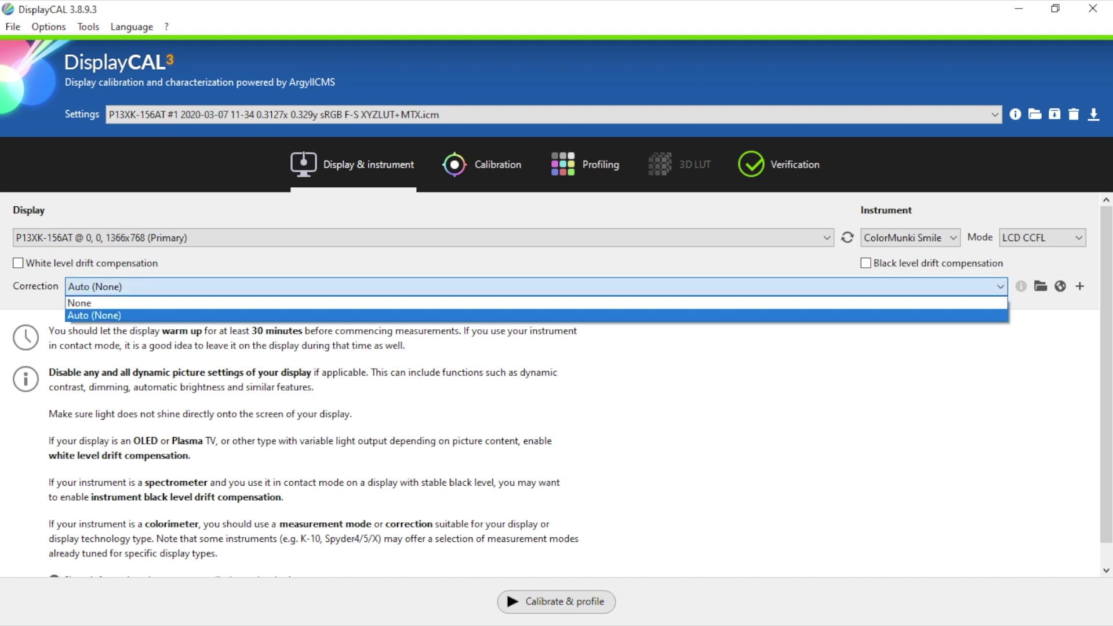
left_click(535, 287)
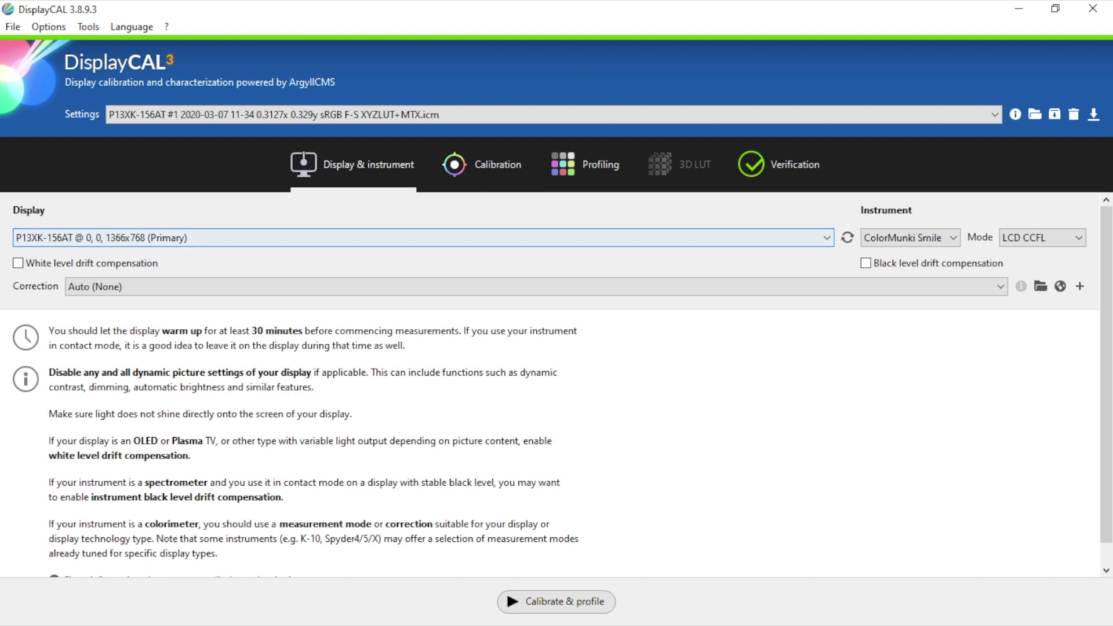
left_click(396, 114)
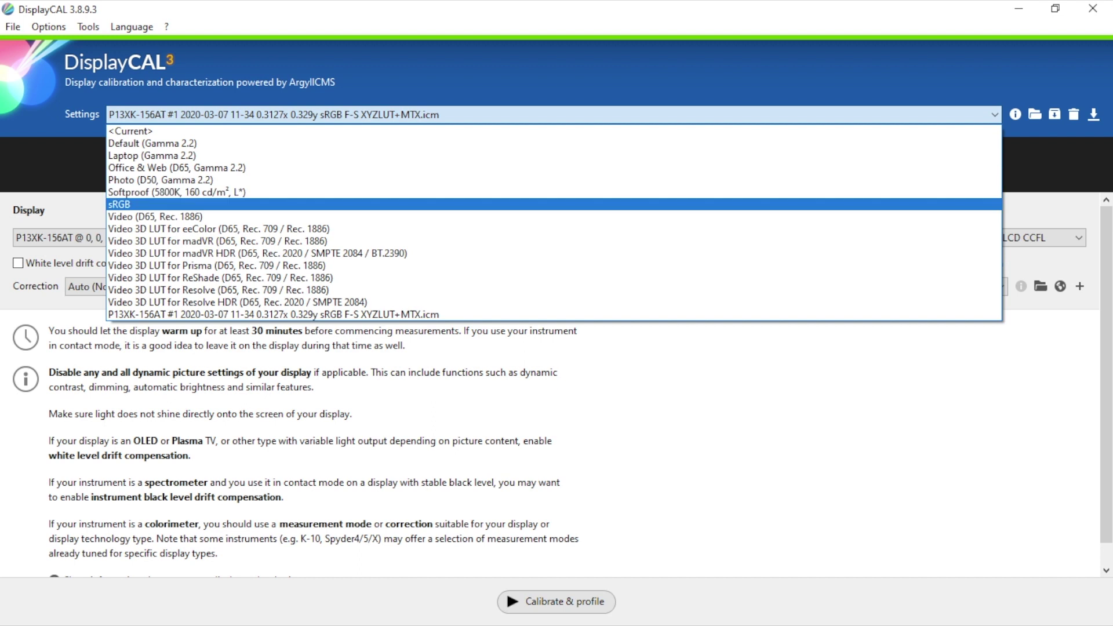
key("Return")
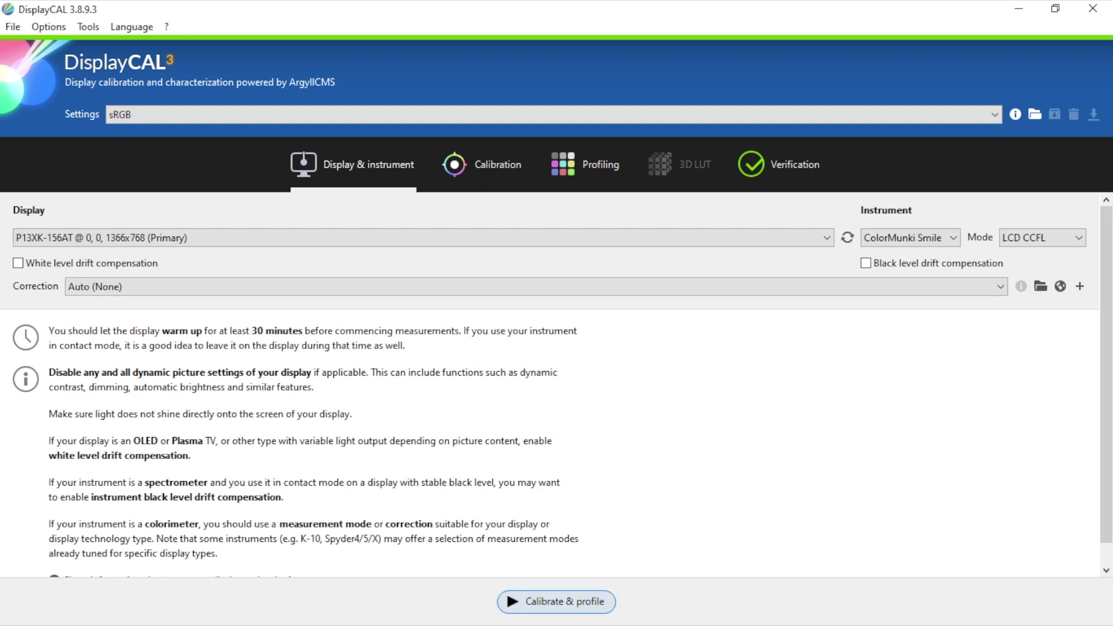
Launch Calibrate & profile and move the interactive adjustment panel aside.
left_click(556, 600)
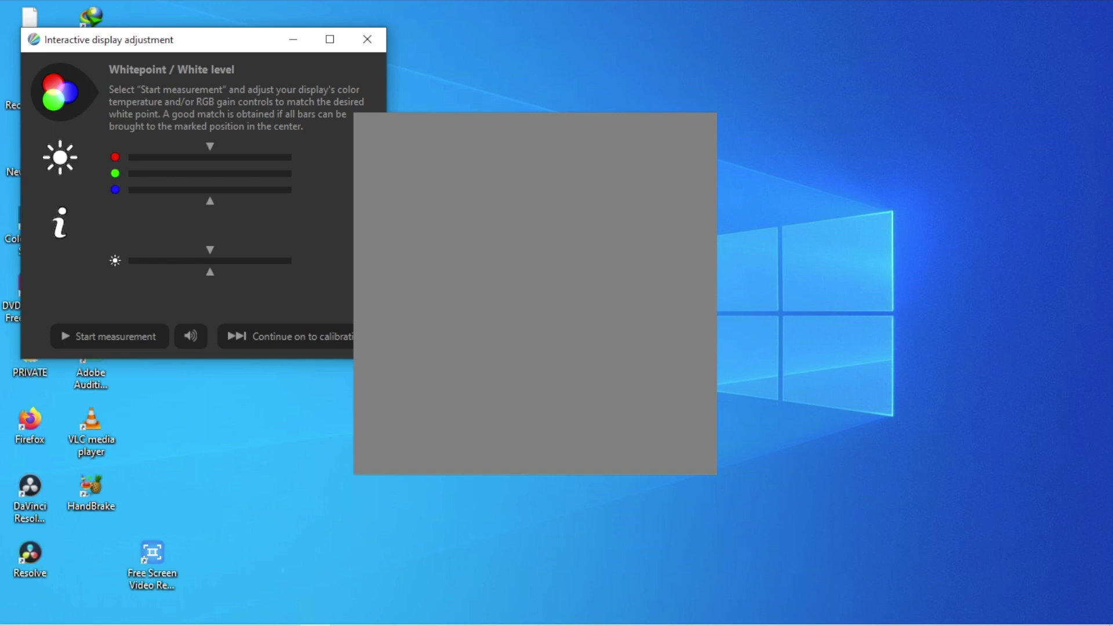
mouse_move(174, 39)
left_mouse_down()
mouse_move(159, 38)
mouse_move(166, 210)
left_mouse_up()
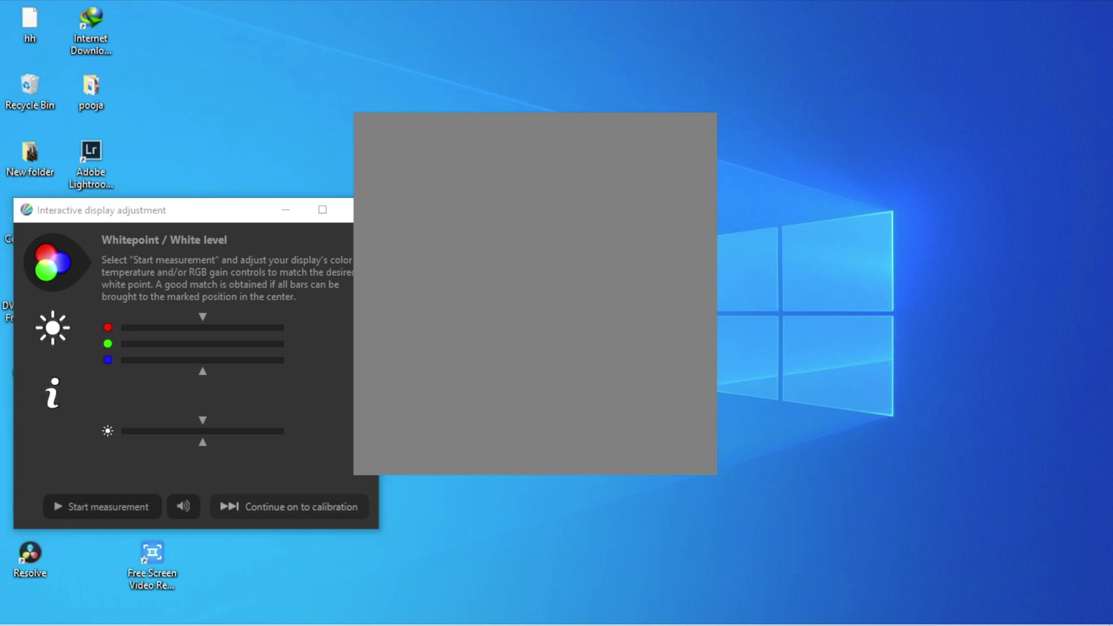
Skip interactive adjustment and let all calibration and profiling patches finish.
left_click(291, 506)
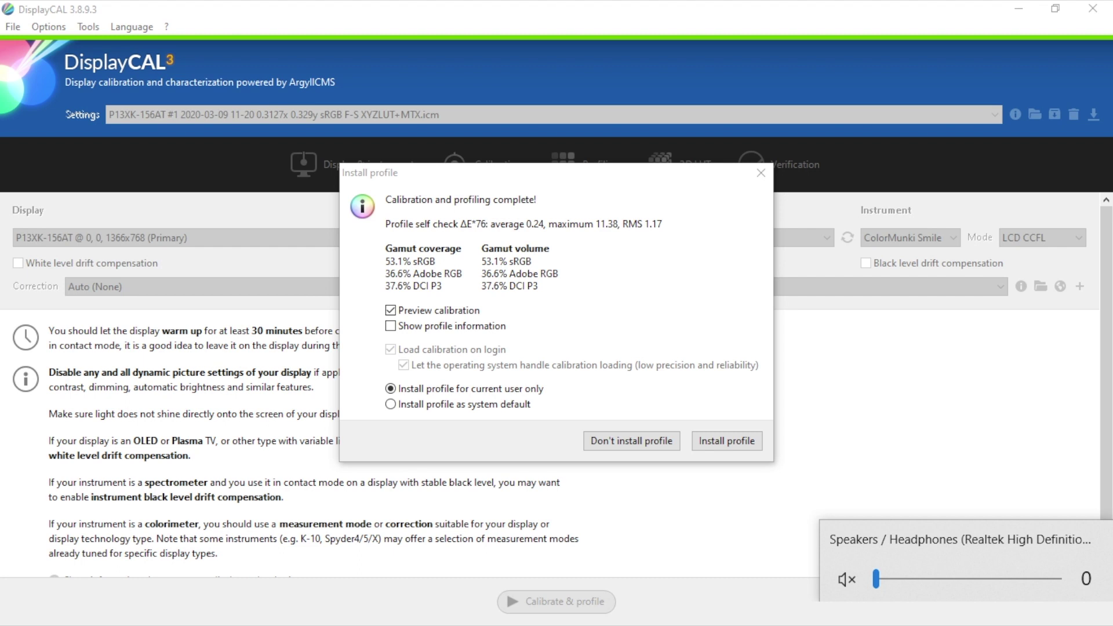
Install the new profile for the current user, acknowledge the confirmation, and close DisplayCAL.
key("Return")
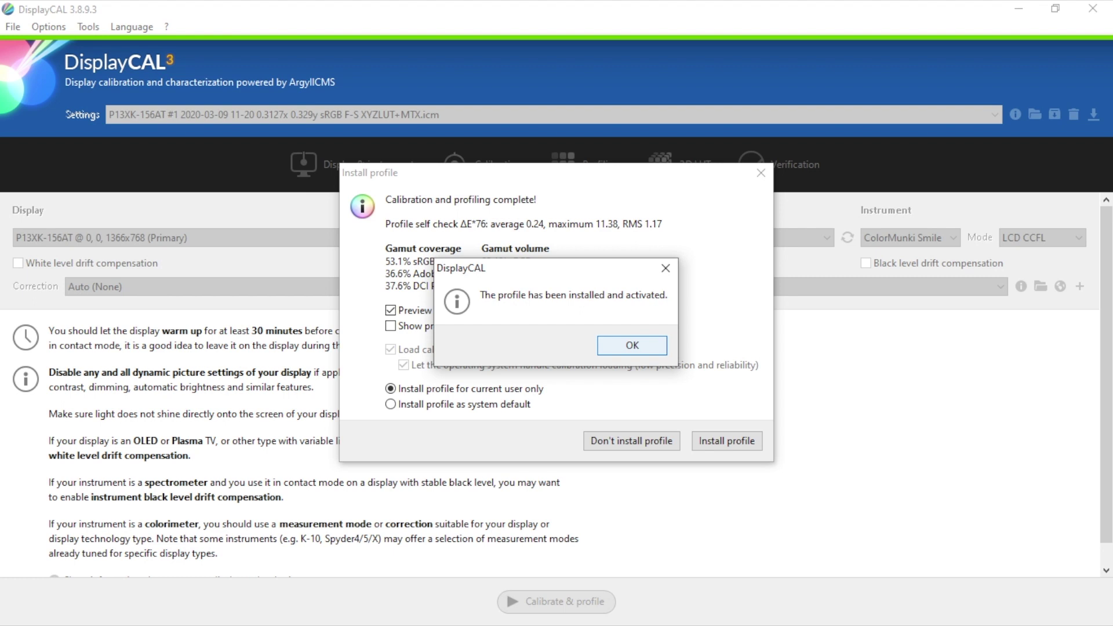
key("Return")
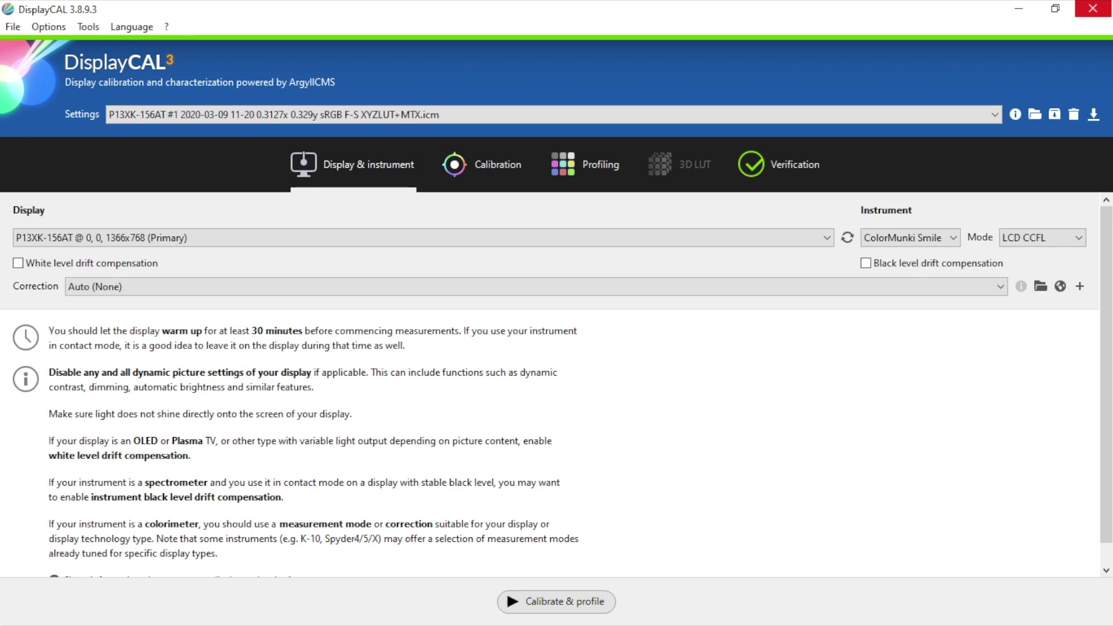
left_click(1087, 9)
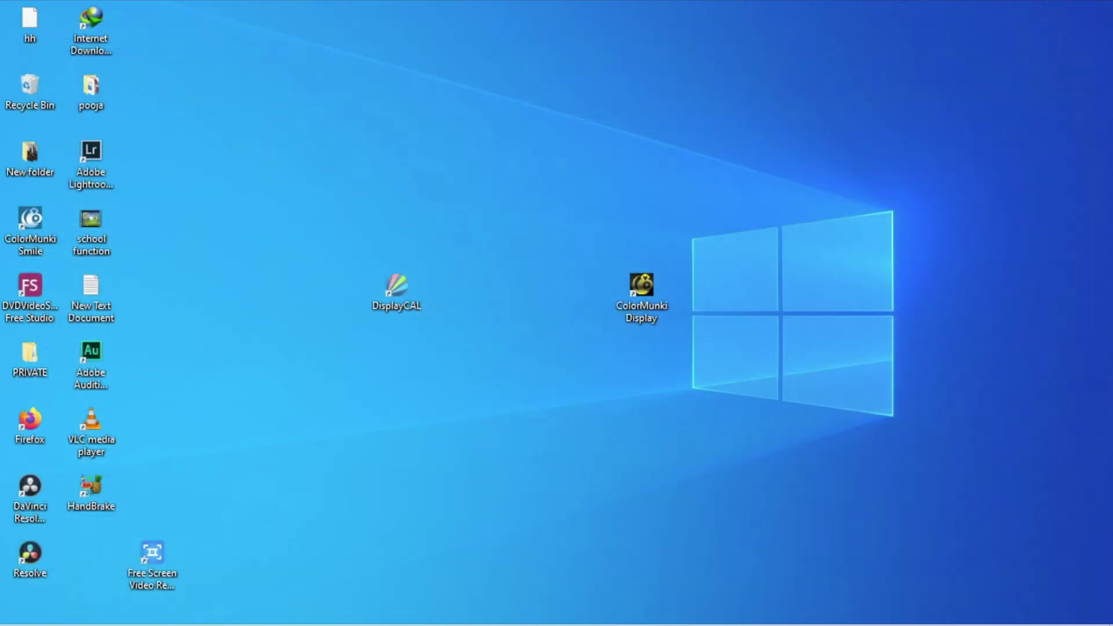